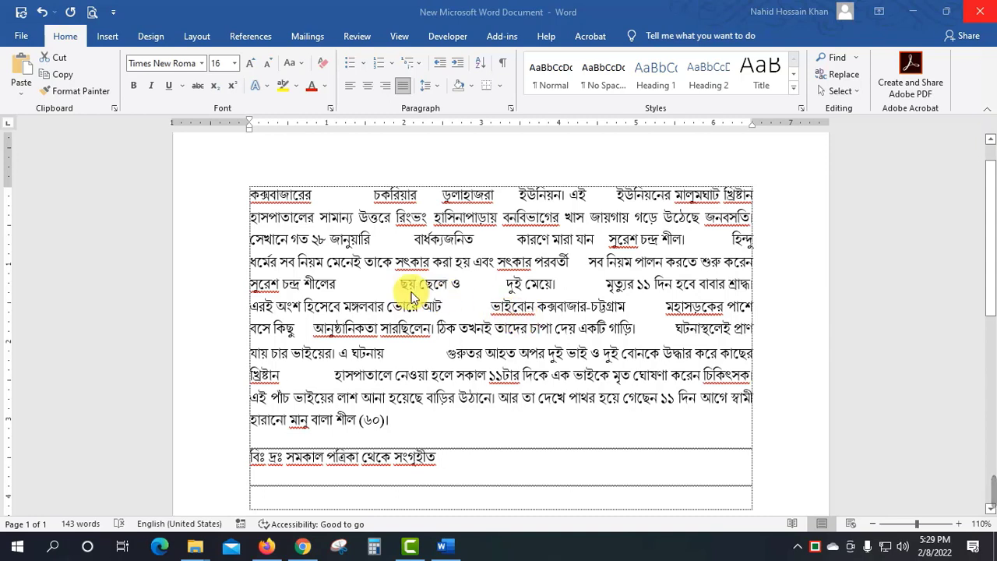
double_click(350, 289)
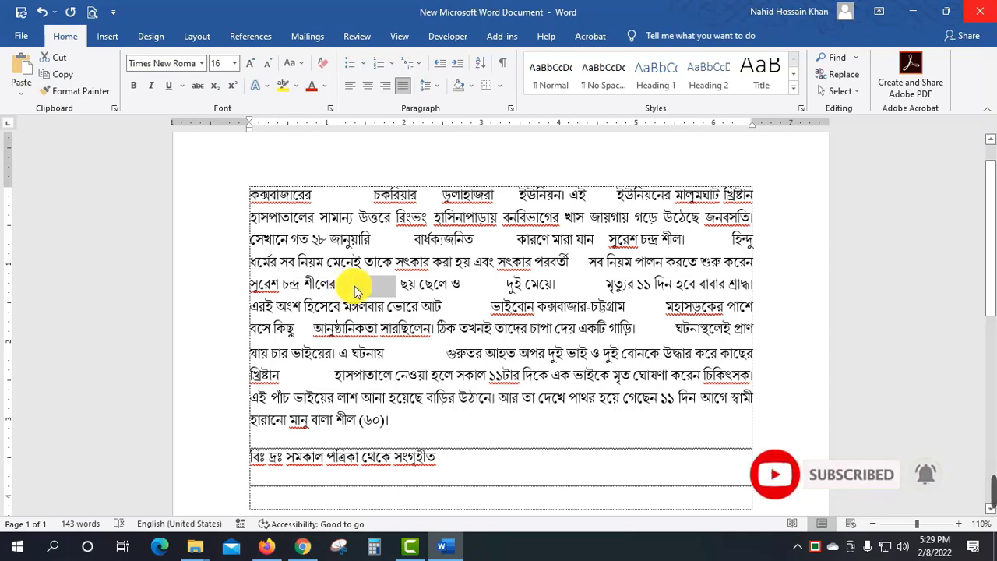
left_click(339, 284)
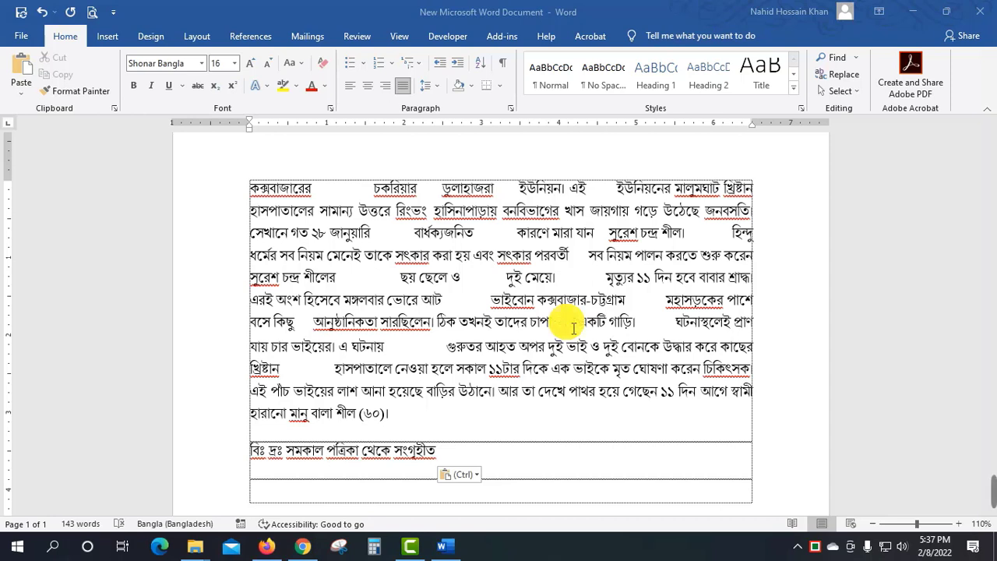
left_click(518, 320)
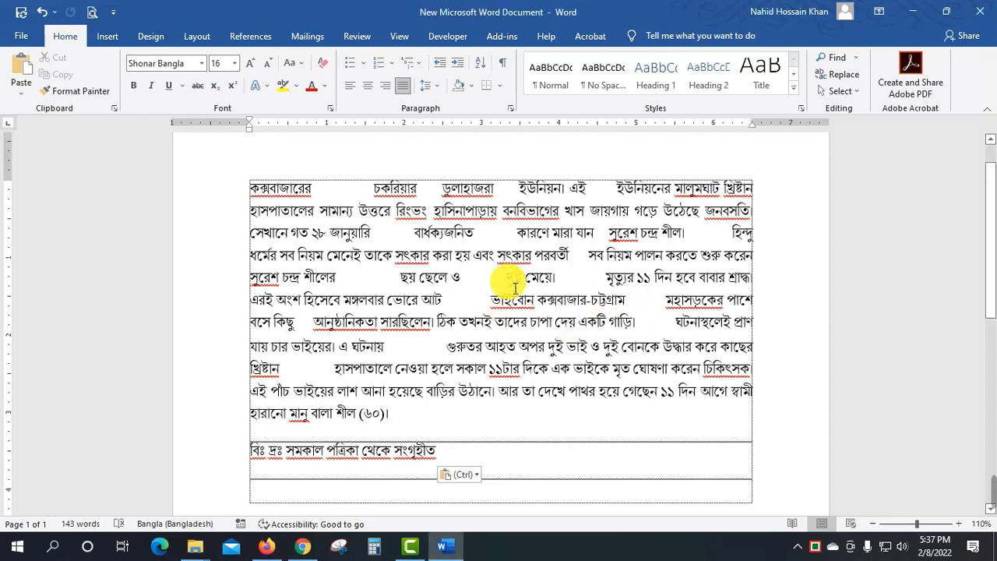
key("ctrl+f")
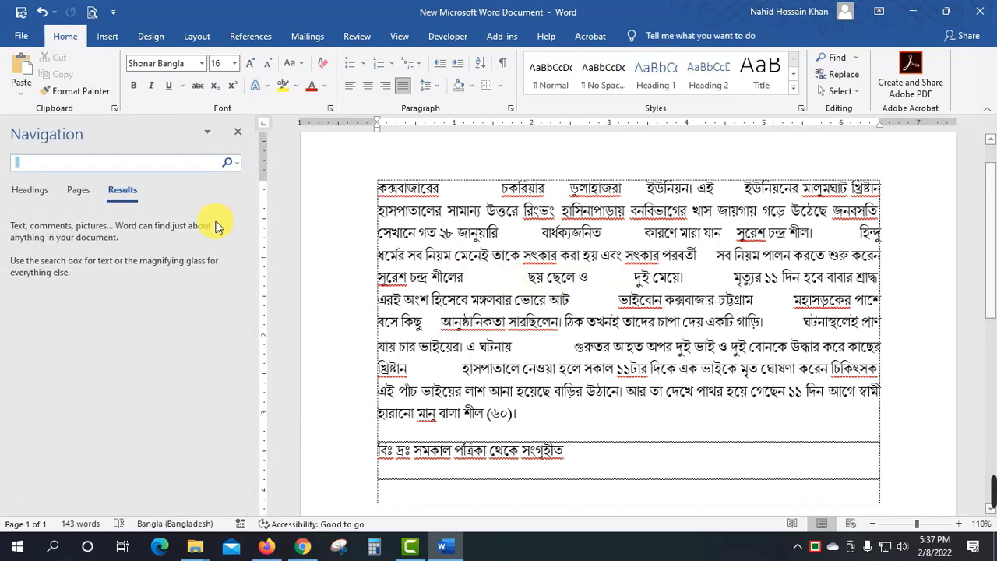
left_click(236, 164)
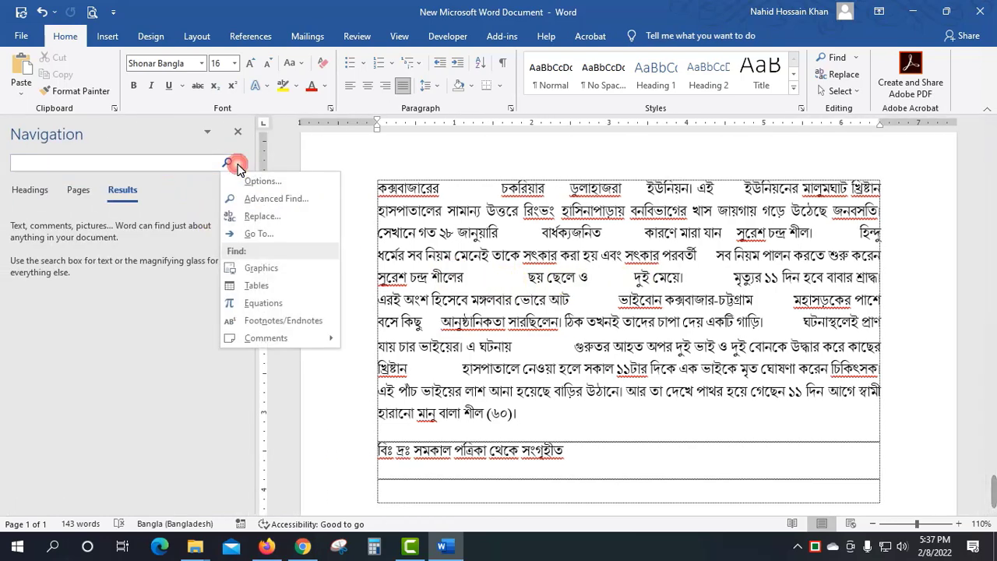
left_click(260, 216)
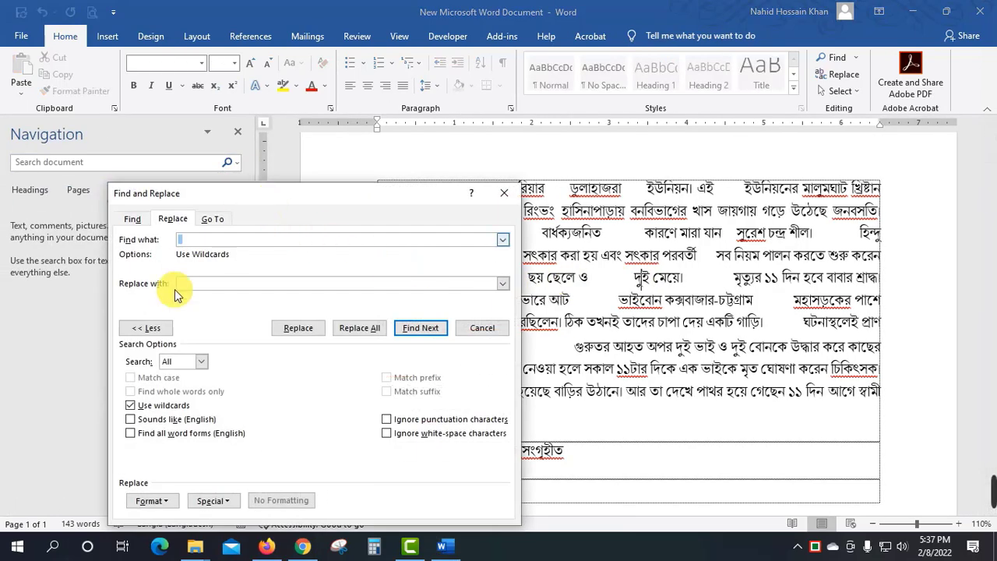
left_click(145, 327)
left_click_drag(243, 201, 391, 152)
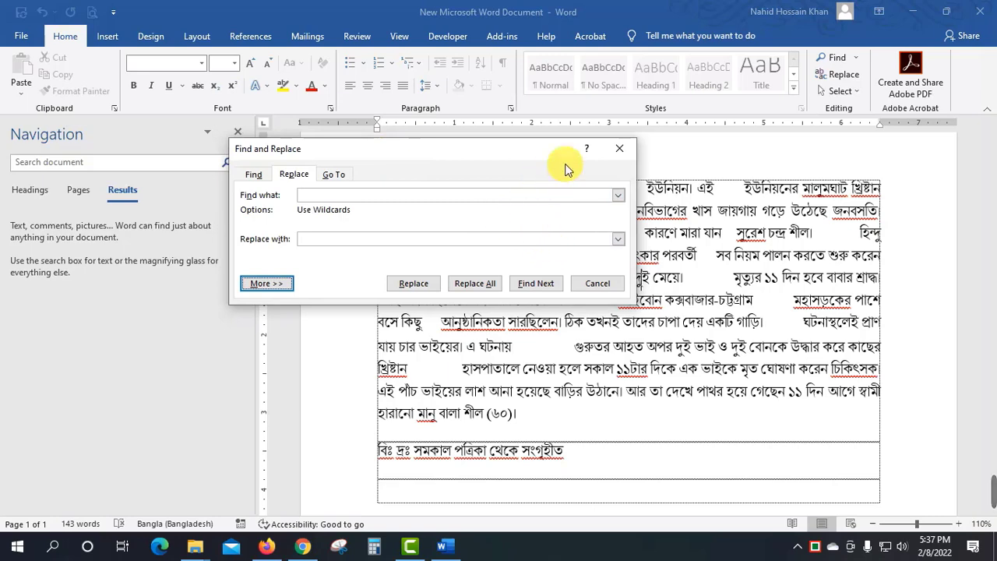
left_click(618, 147)
left_click(237, 130)
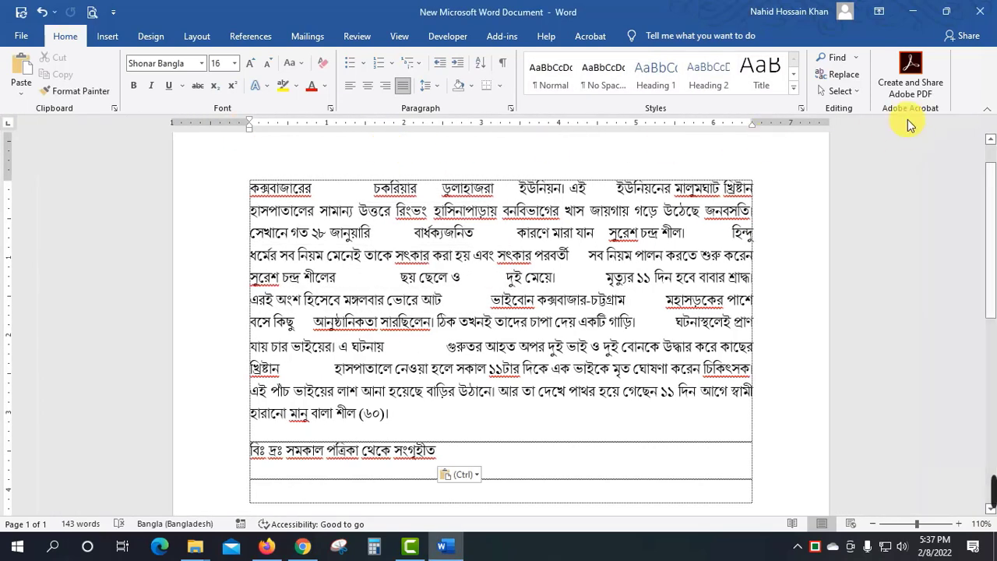
left_click(849, 82)
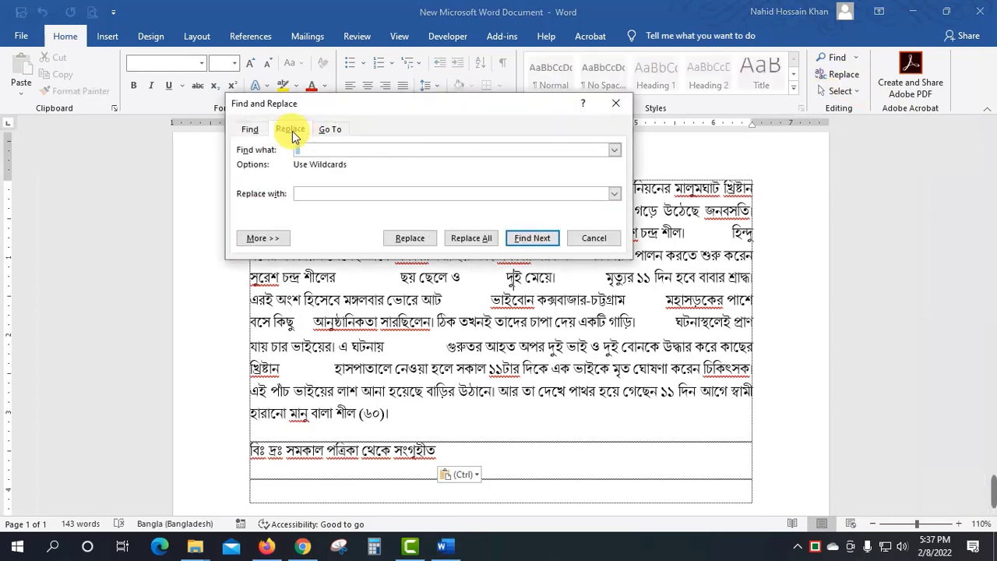
left_click_drag(319, 113, 340, 173)
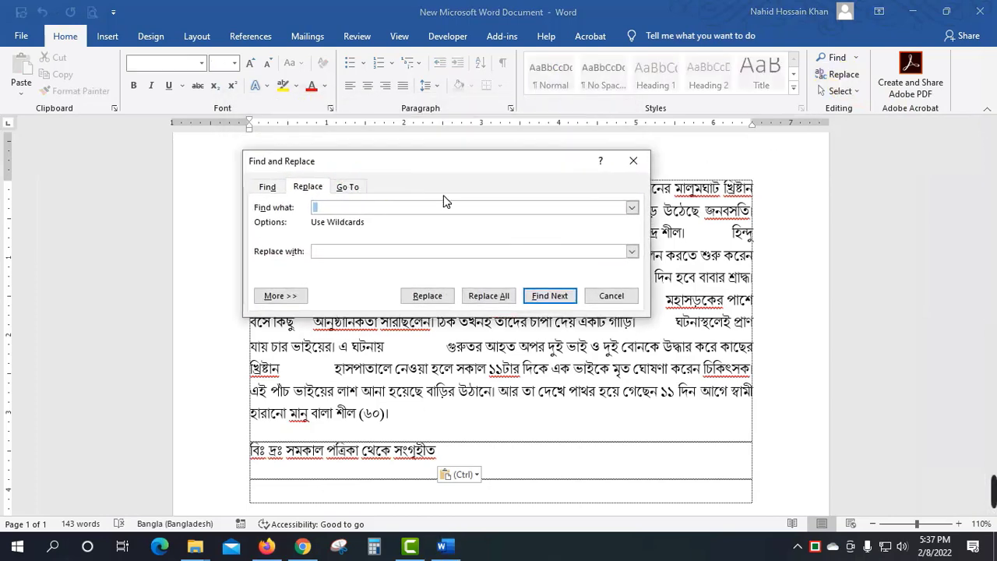
left_click(623, 300)
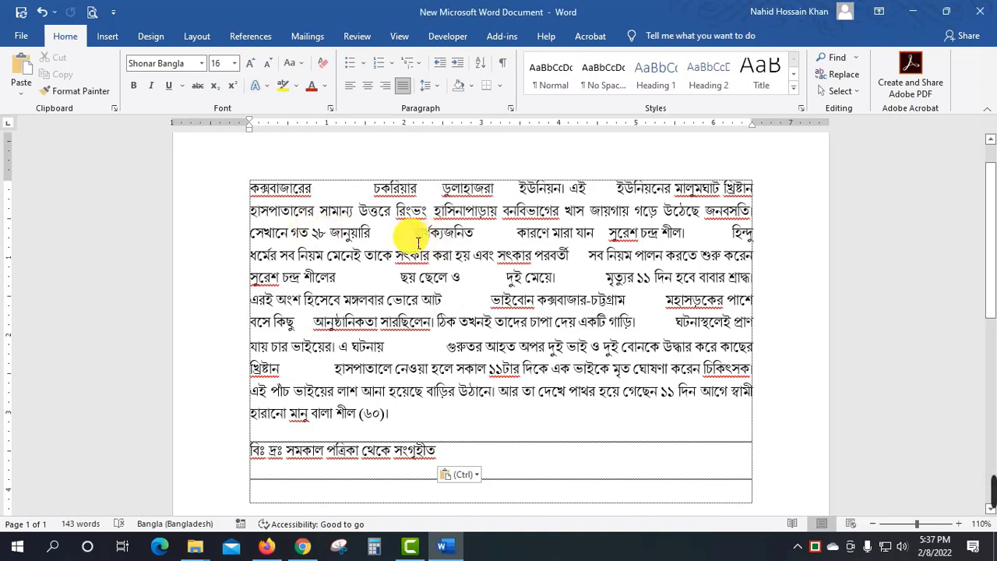
Open the Replace dialog, clear its search text and close the navigation search
left_click(376, 231)
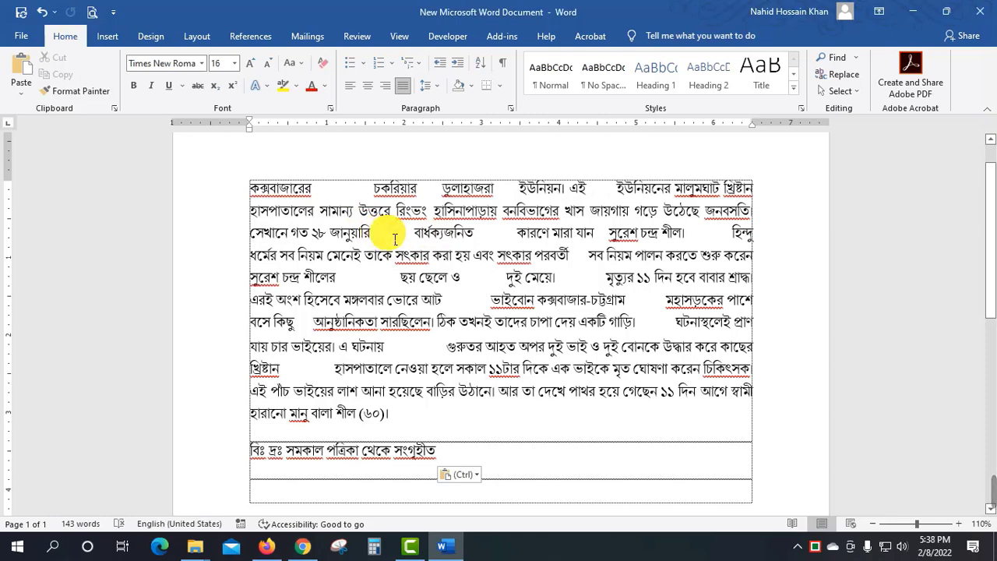
key("ctrl+f")
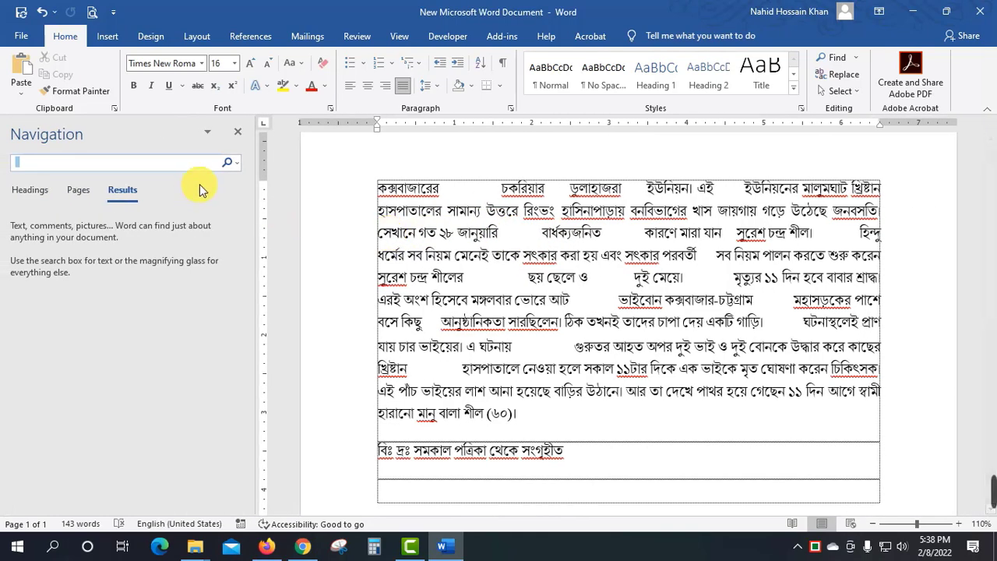
left_click(232, 162)
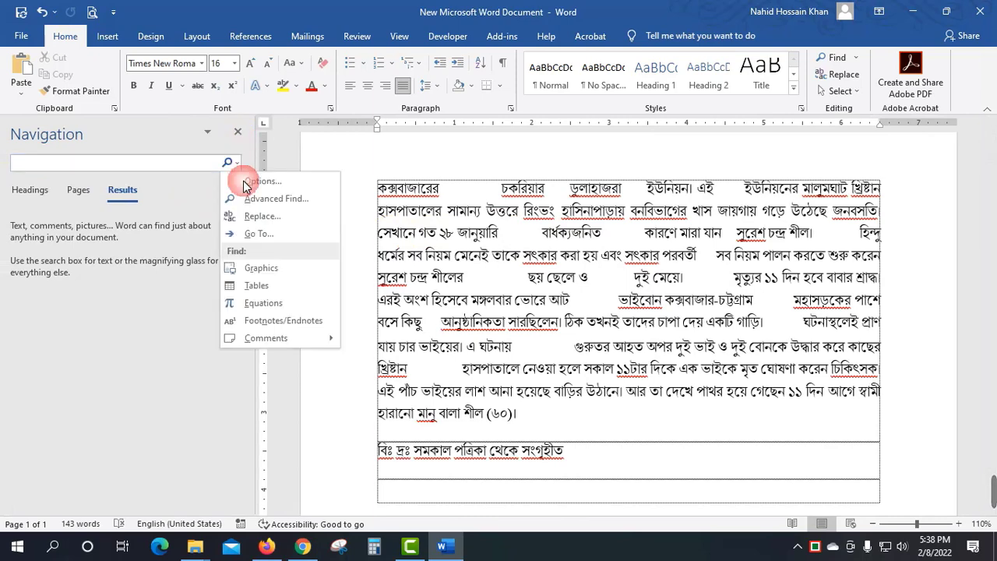
left_click(252, 214)
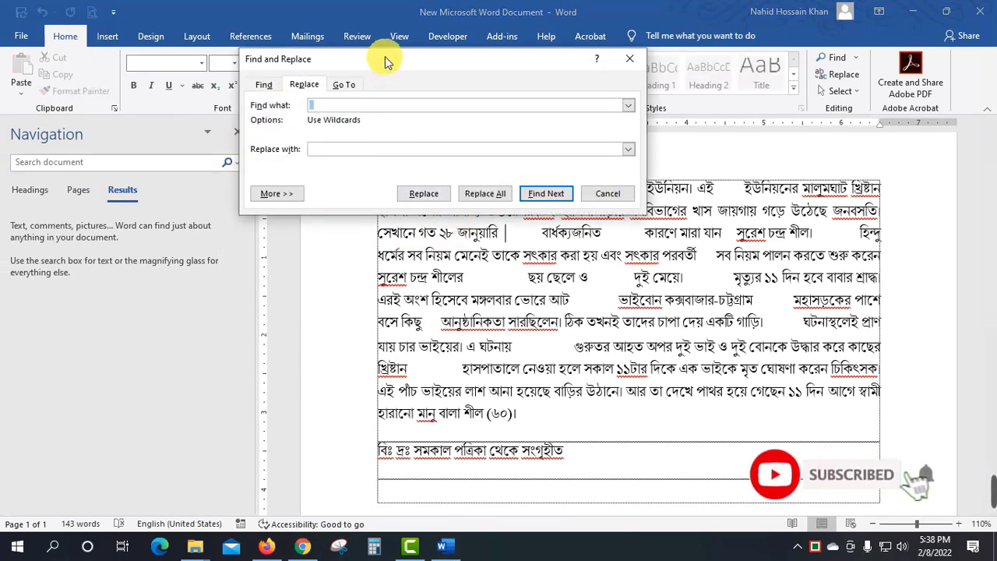
left_click_drag(382, 60, 429, 156)
left_click(412, 200)
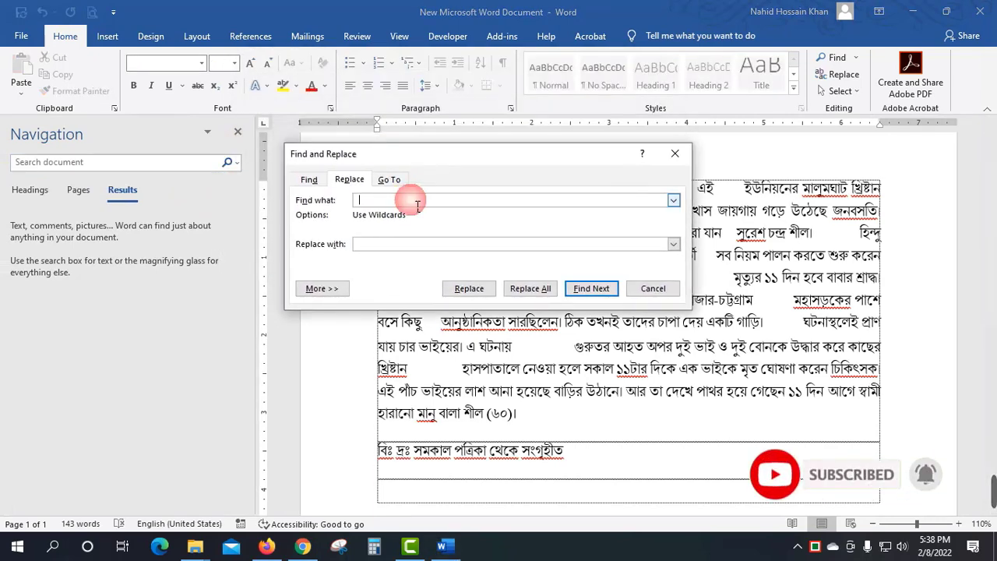
key("BackSpace")
left_click_drag(447, 159, 440, 192)
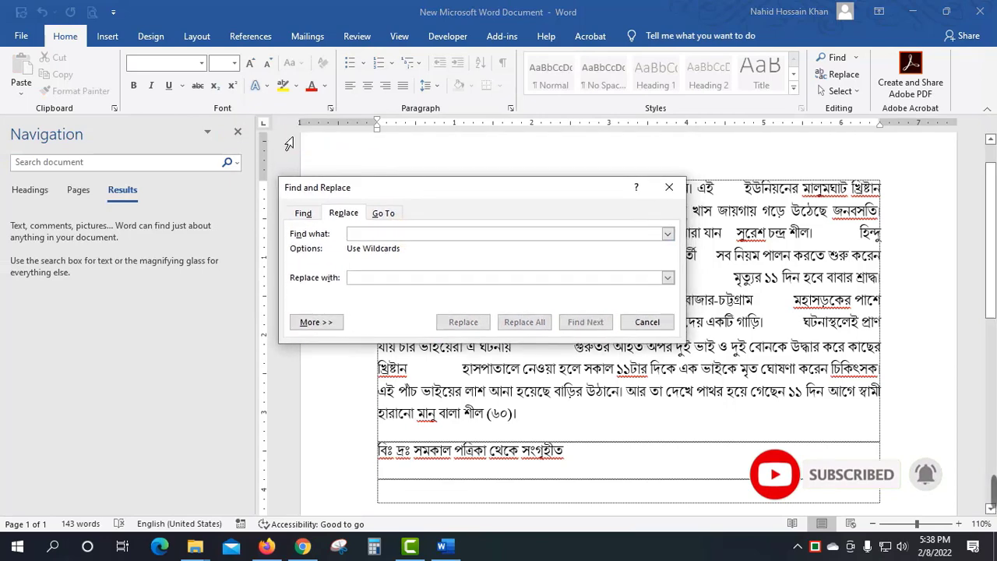
left_click(238, 131)
left_click_drag(372, 201, 403, 246)
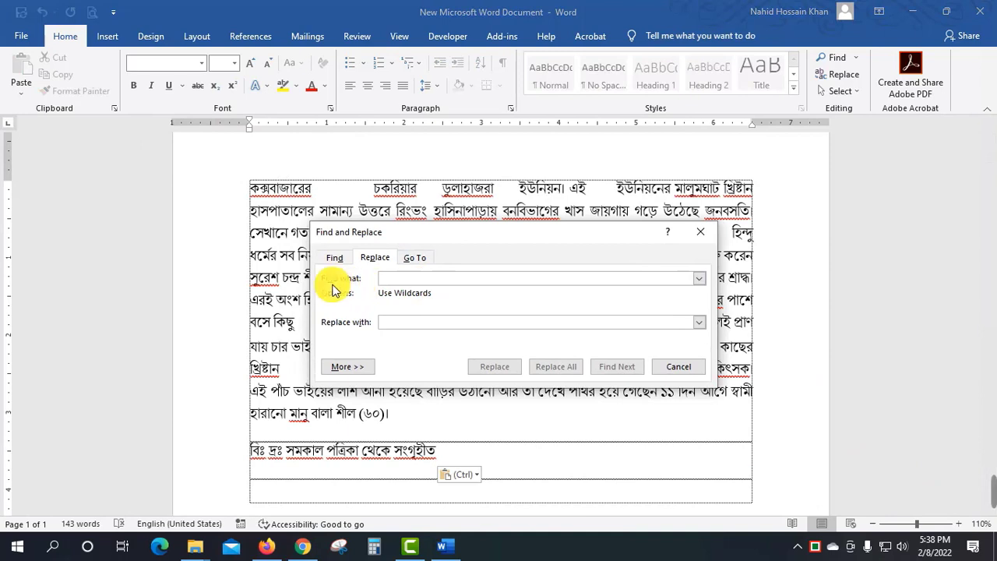
left_click_drag(441, 235, 330, 204)
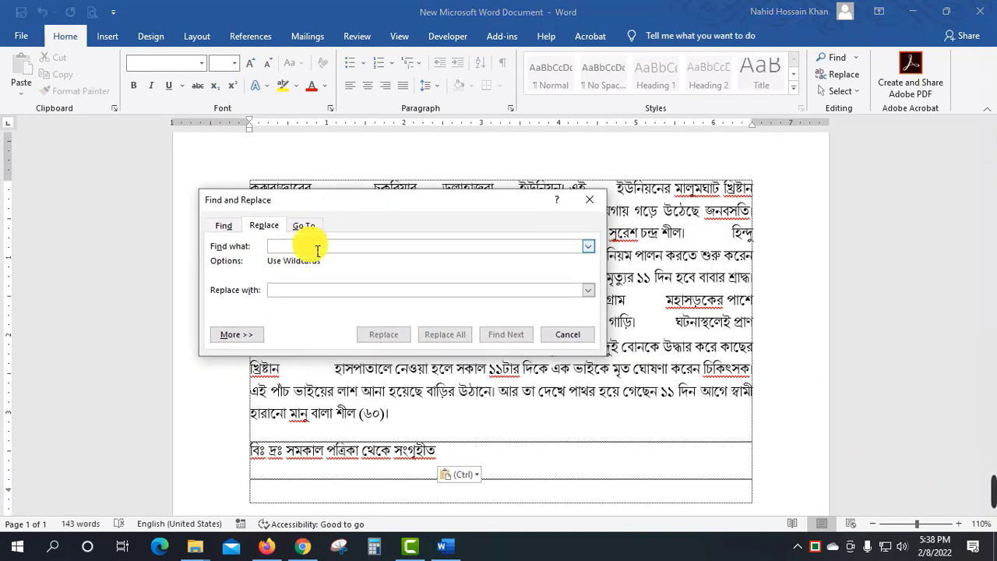
Replace all matches of a blank-space search text throughout the document with a blank-space replacement, and close the dialog
left_click(317, 248)
left_click(290, 288)
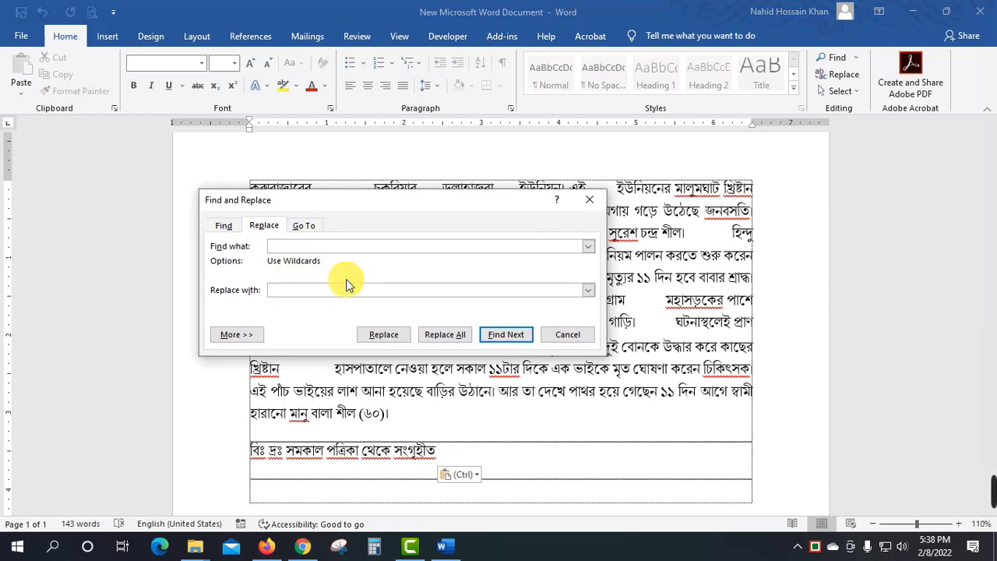
left_click(442, 335)
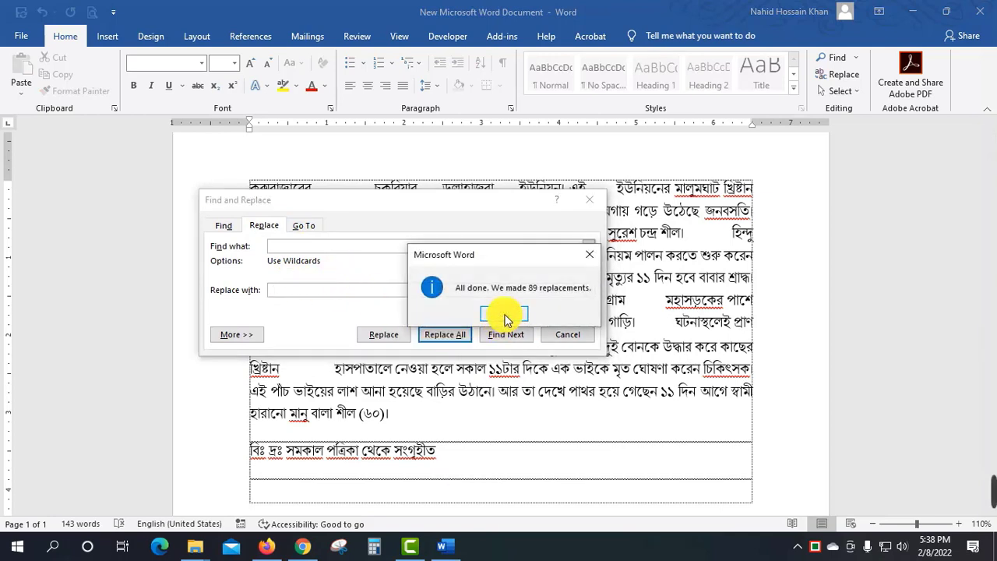
left_click(507, 314)
left_click_drag(497, 203, 494, 236)
left_click(586, 235)
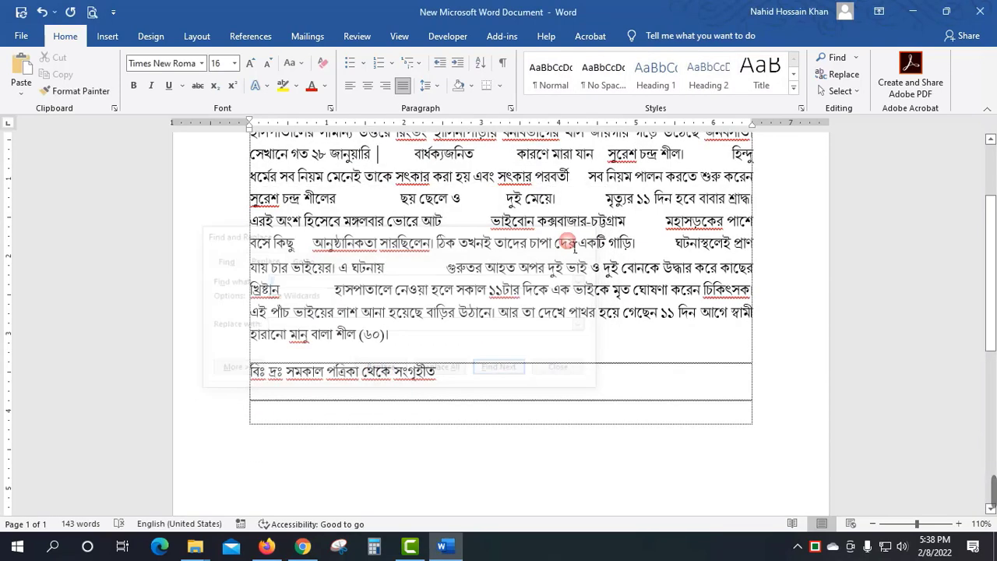
scroll(501, 261, "up", 3)
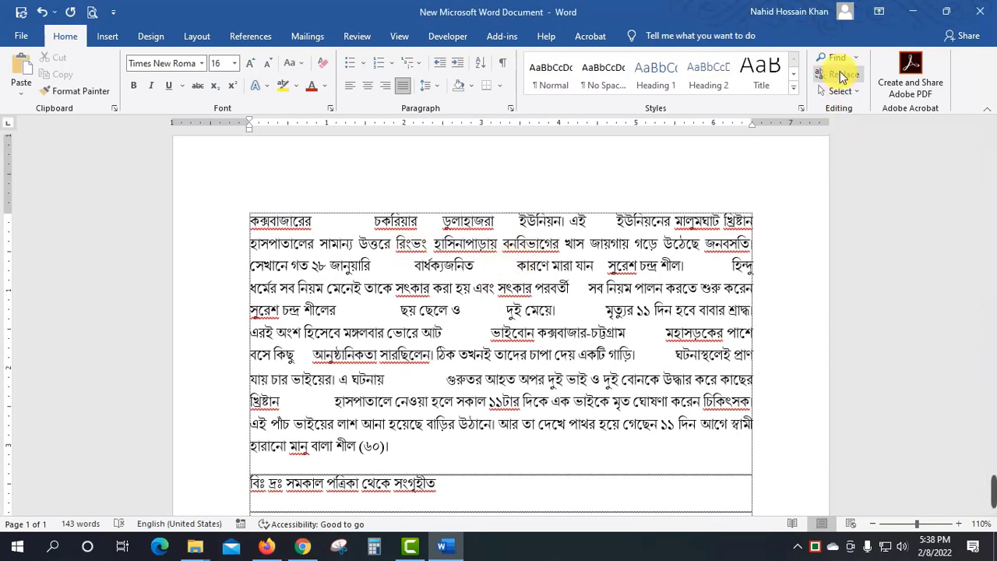
Reopen the Replace dialog and set the search text to ( ) {2,} with a blank space as the replacement
left_click(840, 74)
left_click_drag(455, 91, 398, 157)
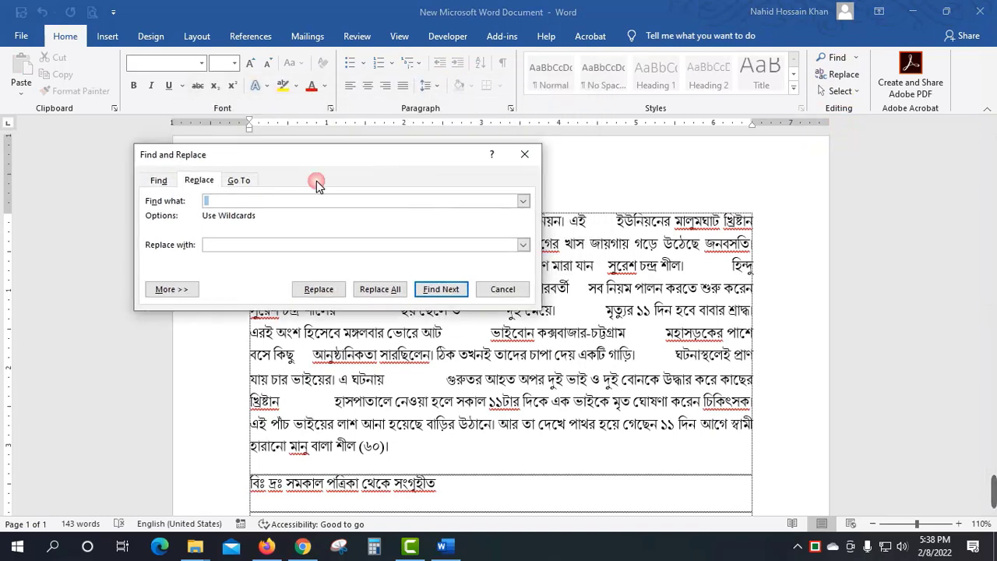
left_click(286, 199)
key("BackSpace")
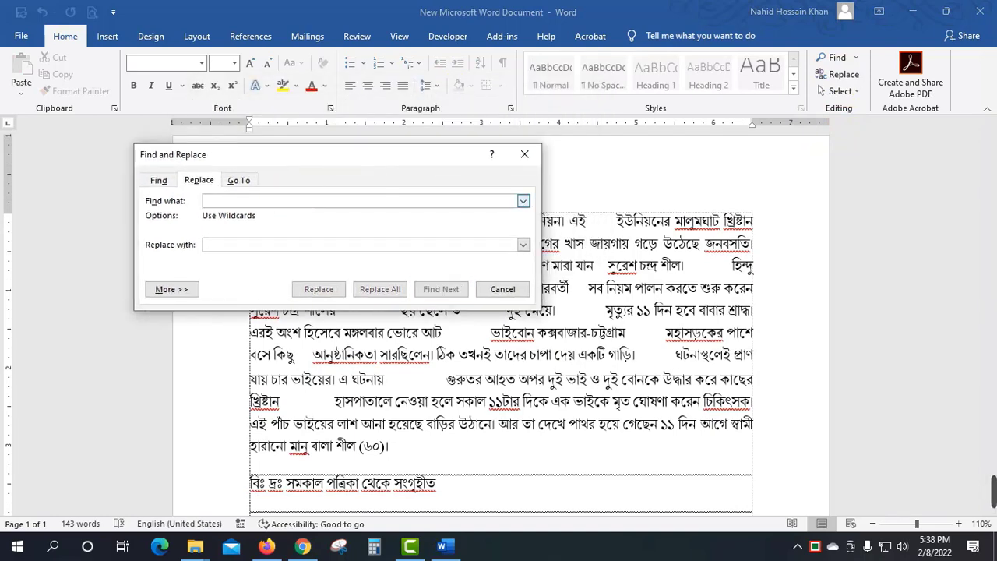
type("।")
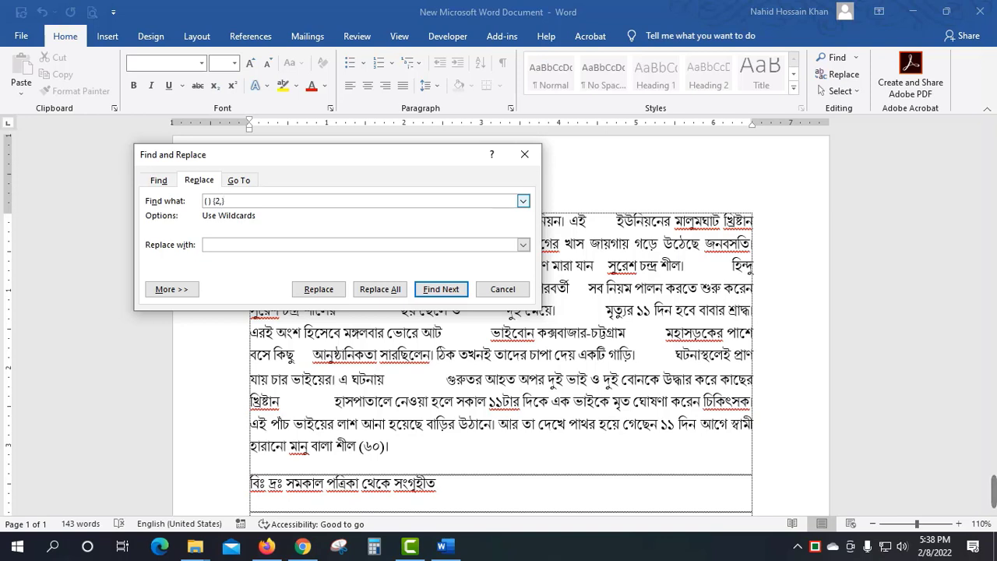
left_click(278, 252)
With wildcards enabled in the search options, replace all ( ) {2,} matches in the document and close the dialog
left_click(187, 289)
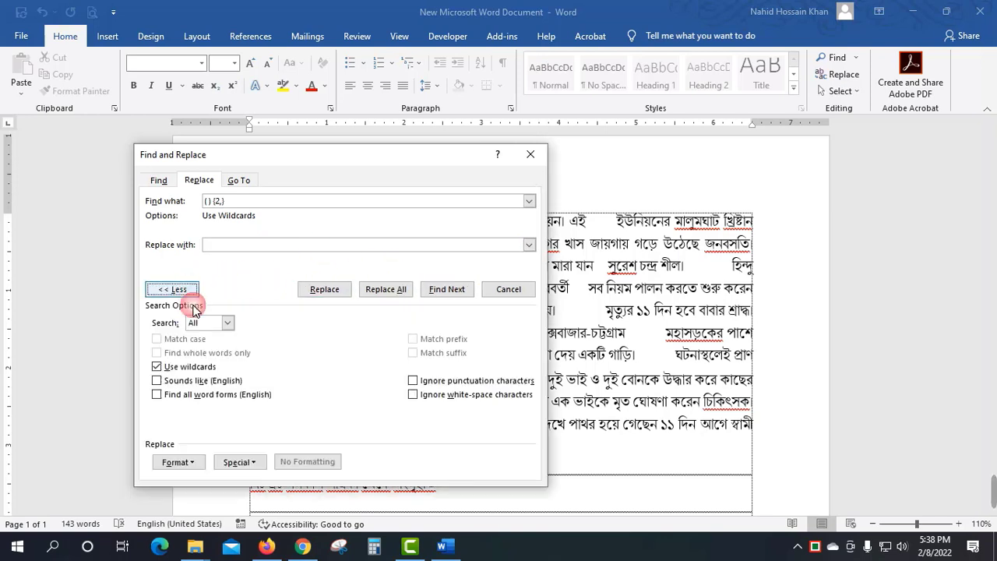
left_click(185, 369)
left_click(185, 370)
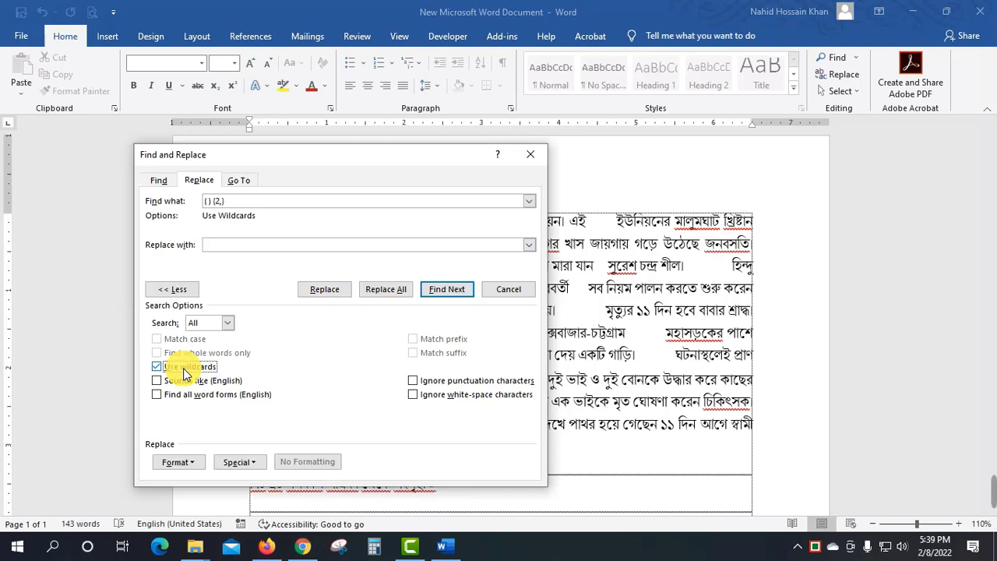
left_click(392, 288)
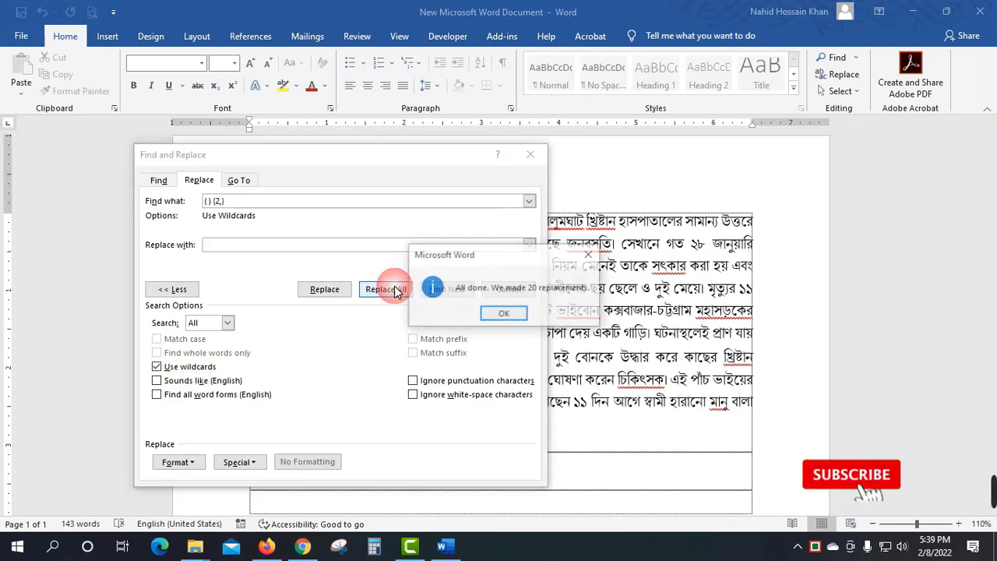
left_click(504, 314)
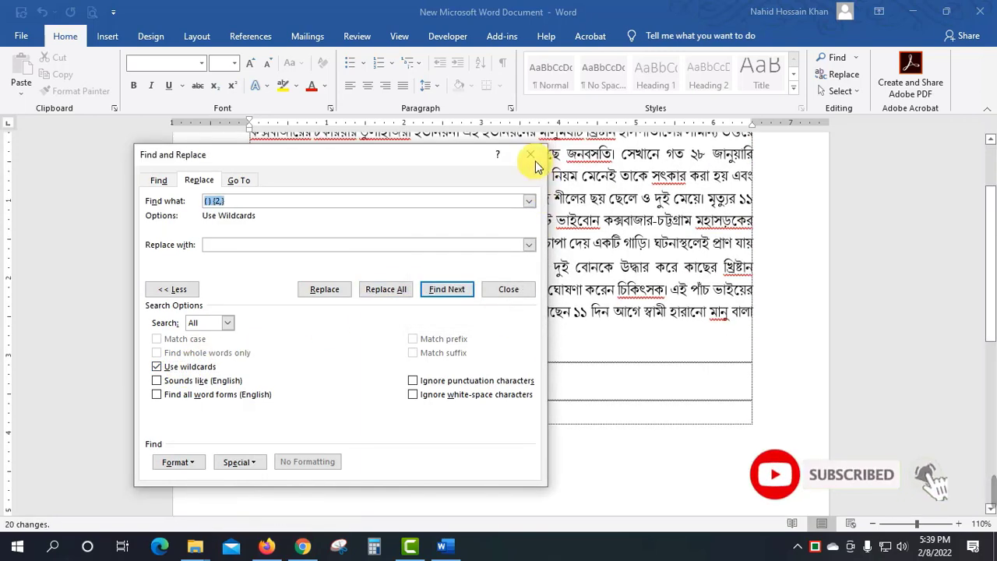
left_click(530, 155)
scroll(553, 300, "up", 2)
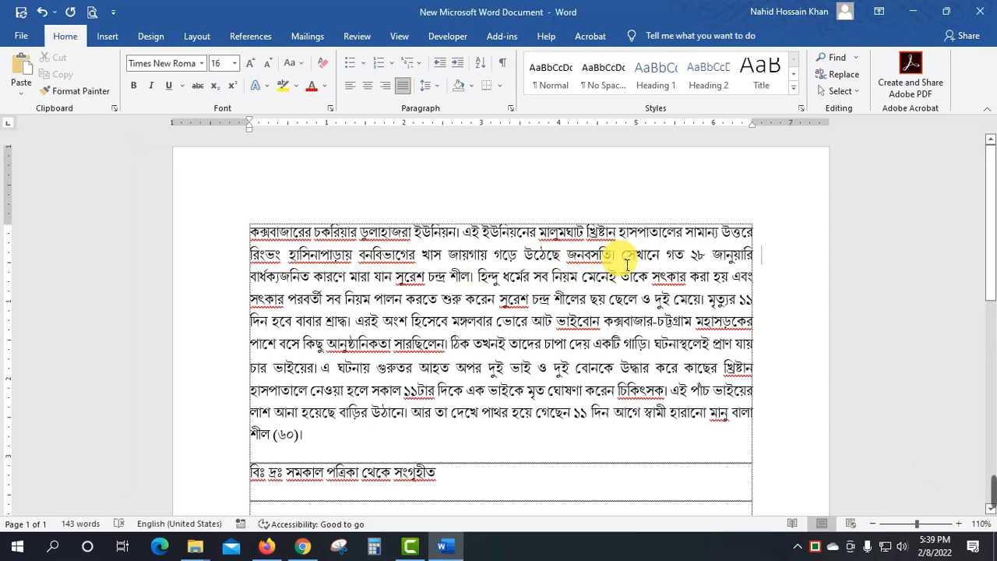
Reopen the Replace dialog, collapse its search options and clear the wildcard pattern from the search text
key("ctrl+f")
left_click(236, 162)
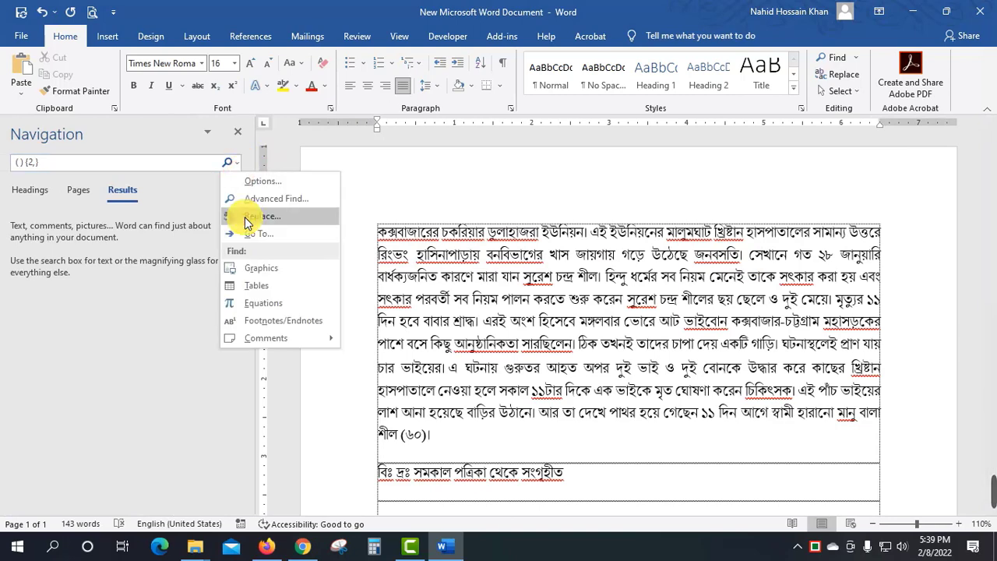
left_click(248, 222)
left_click(165, 286)
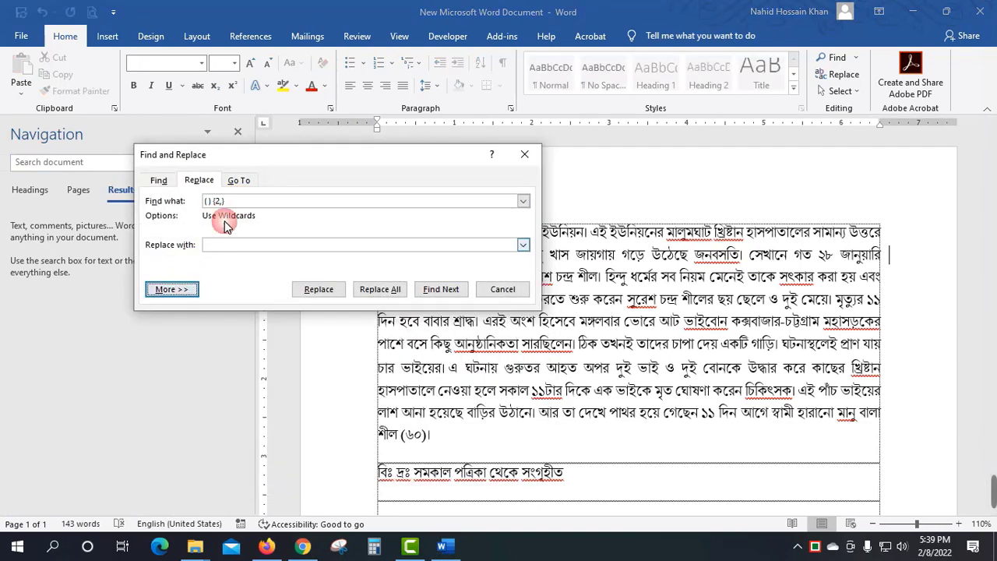
left_click_drag(228, 201, 213, 200)
key("BackSpace")
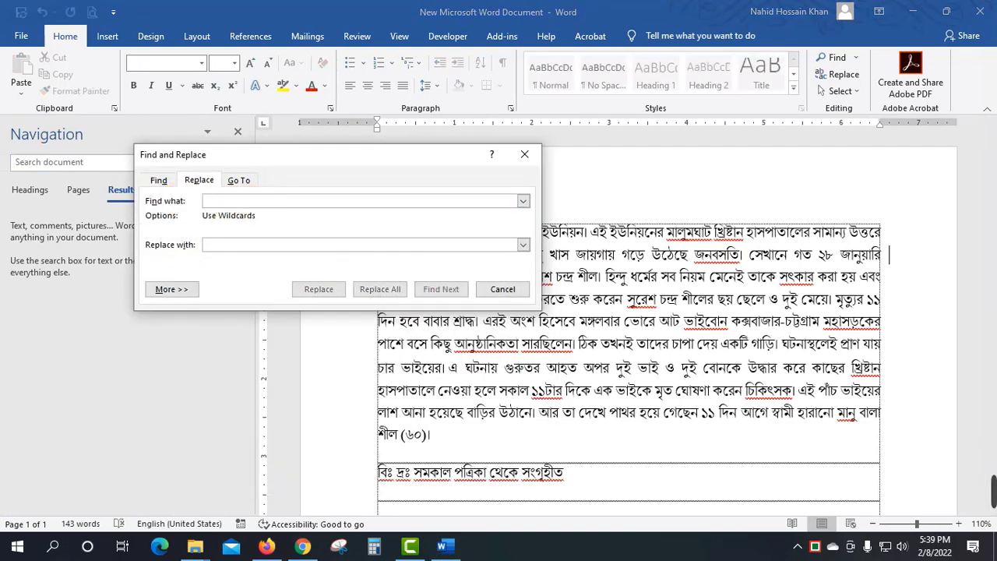
Replace all remaining blank-space matches with a blank-space replacement, and close both the dialog and the navigation search
left_click(248, 246)
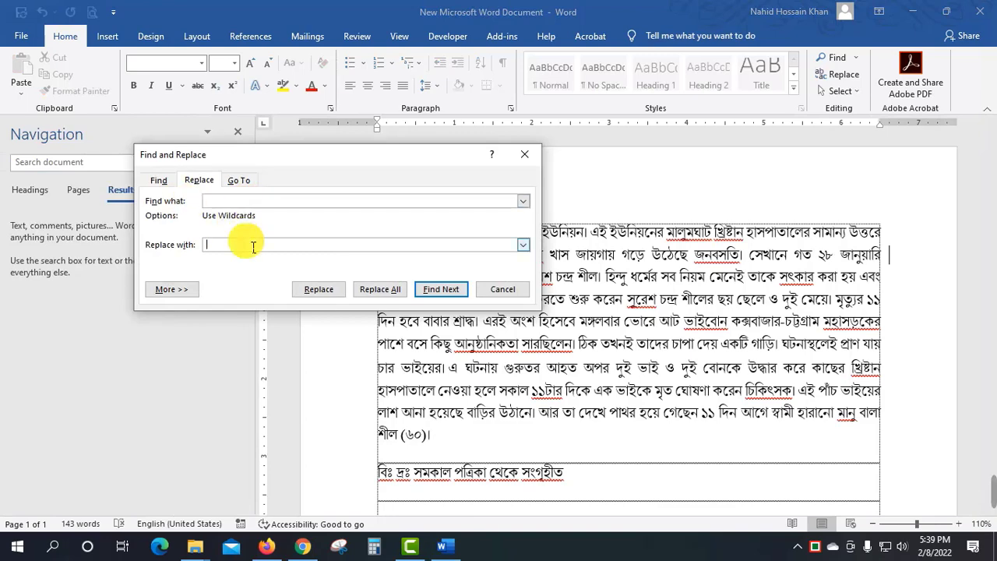
left_click(368, 289)
left_click(506, 319)
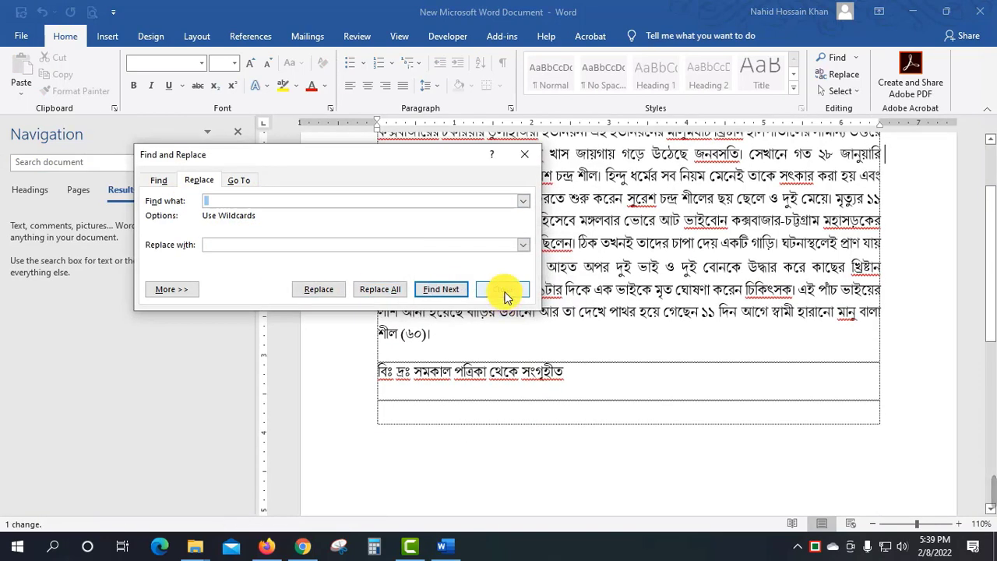
left_click(502, 289)
left_click(237, 131)
left_click(476, 248)
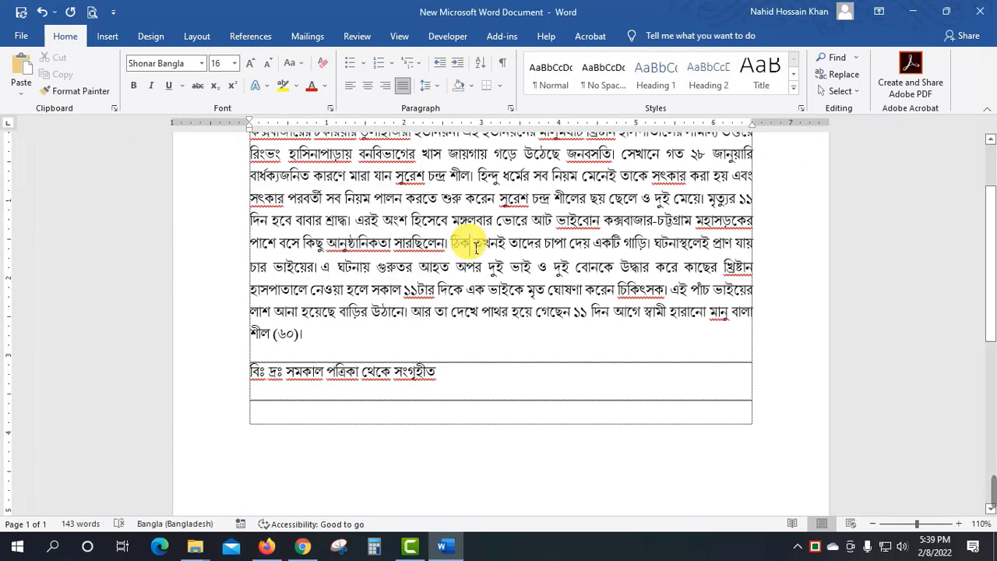
scroll(507, 262, "up", 3)
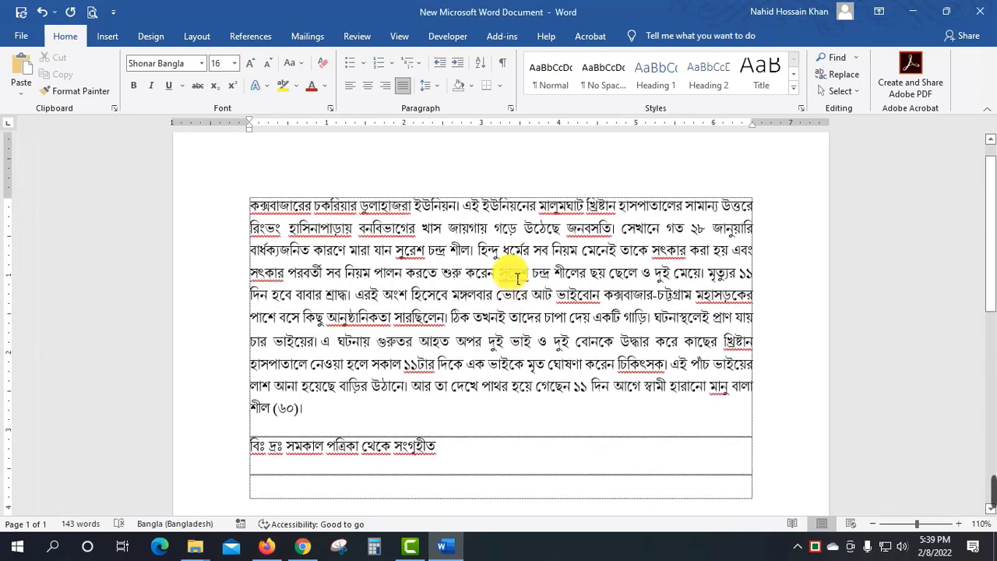